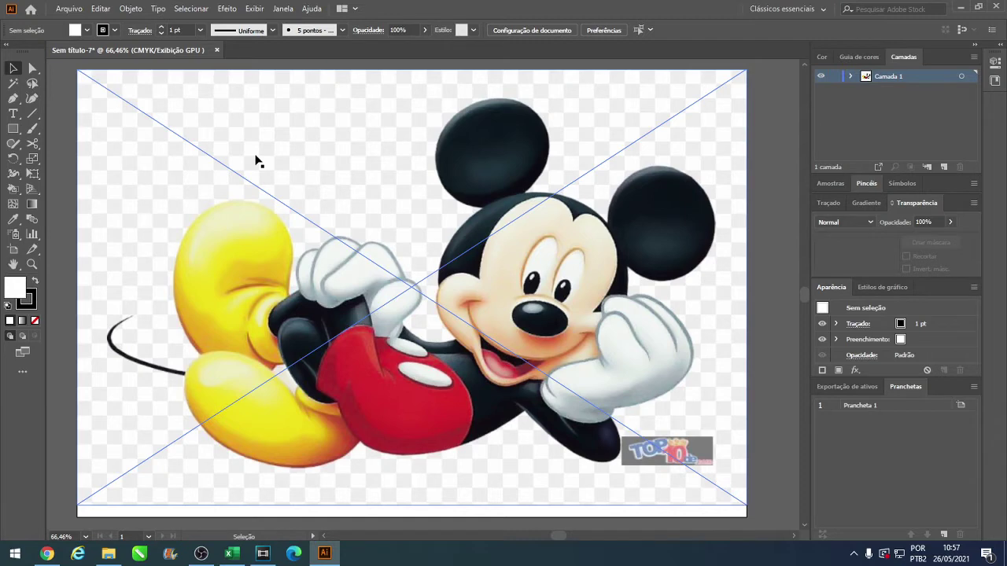
- Draw four straight line segments framing the whole Mickey figure: below the shoes, above the ears, and along both outer sides
{"action": "left_click", "coordinate": [37, 114]}
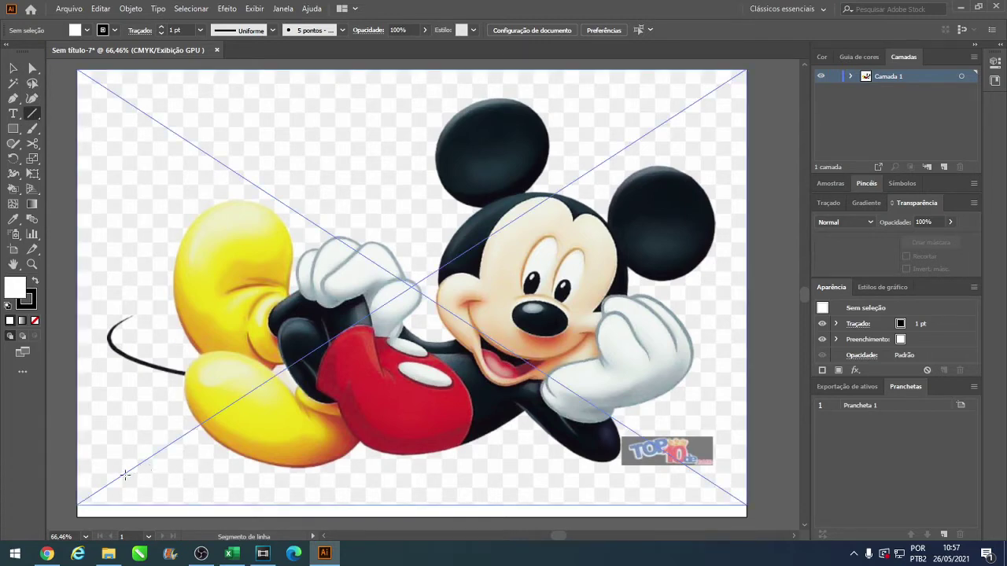
{"action": "left_click_drag", "start_coordinate": [115, 470], "coordinate": [734, 466]}
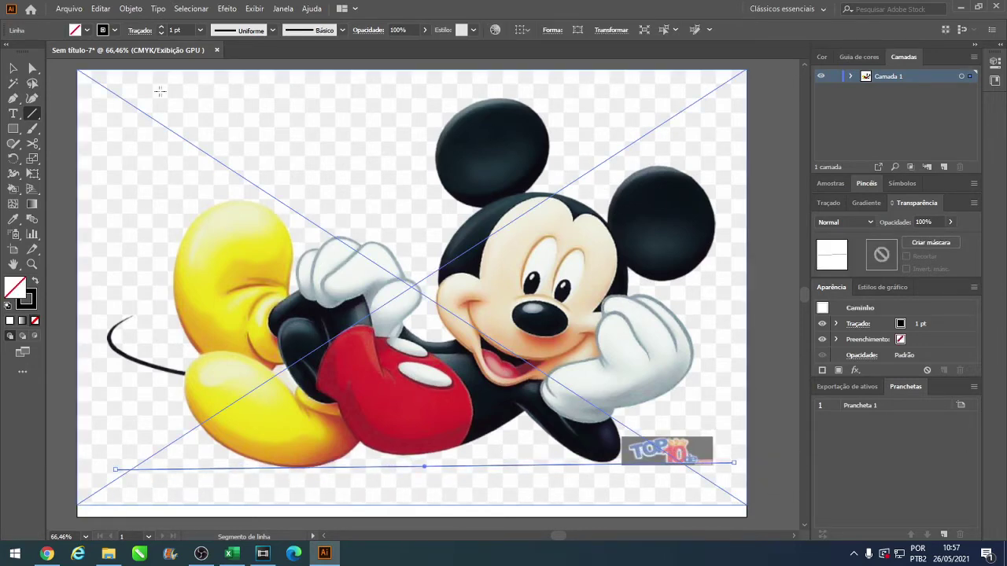
{"action": "left_click_drag", "start_coordinate": [108, 98], "coordinate": [720, 96]}
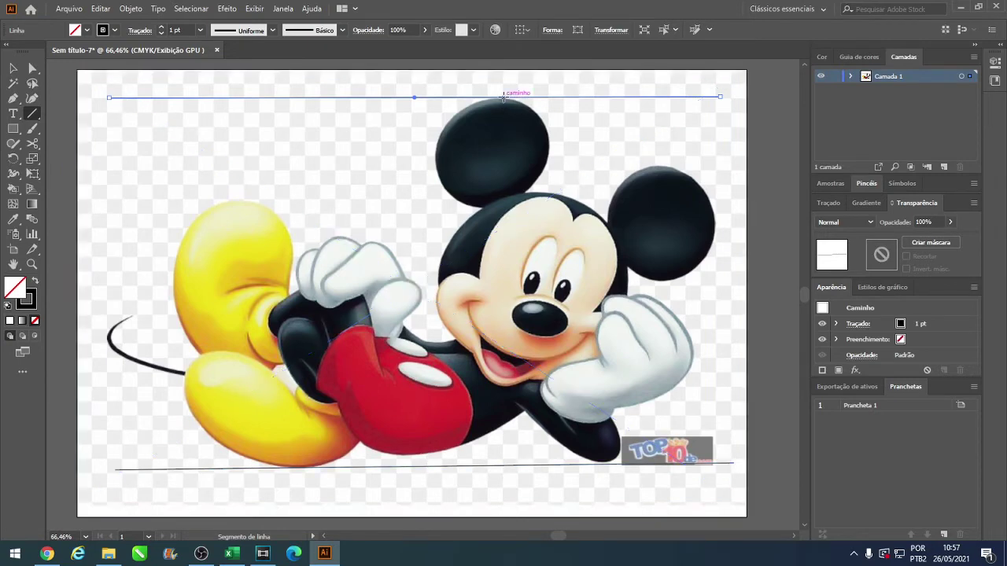
{"action": "left_click_drag", "start_coordinate": [718, 93], "coordinate": [716, 488]}
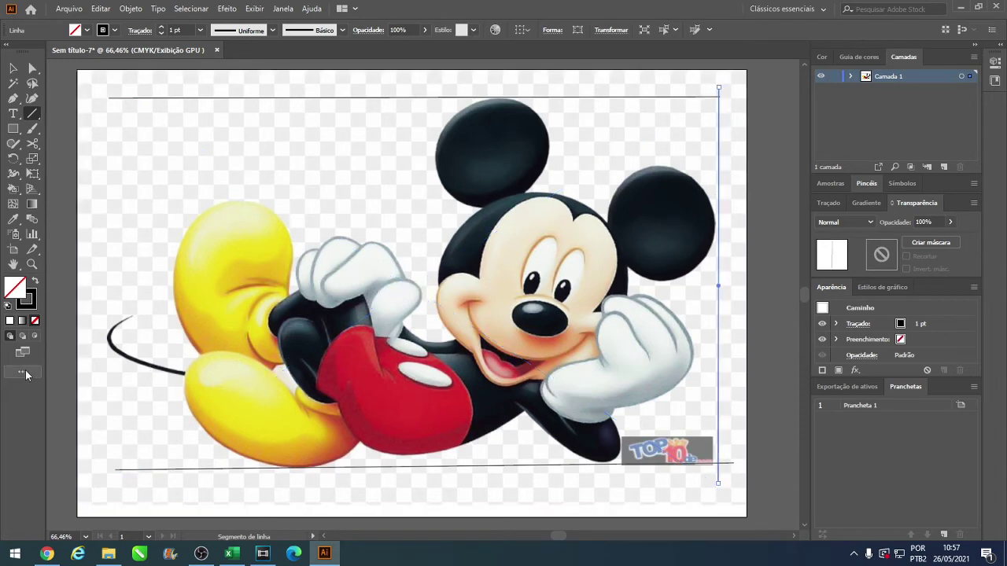
{"action": "left_click_drag", "start_coordinate": [180, 84], "coordinate": [168, 479]}
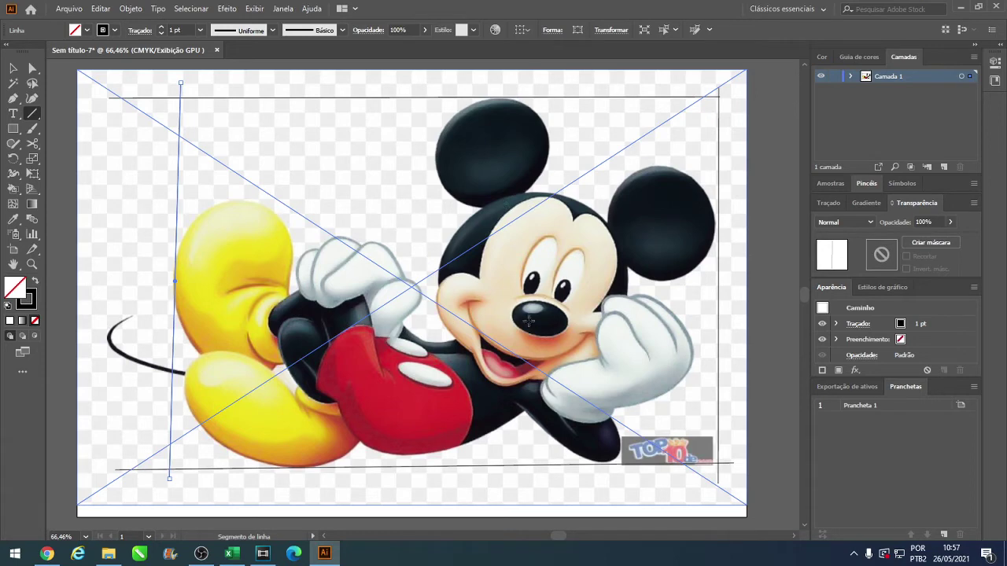
- Box in Mickey's head with four straight line segments along its top, both sides and chin
{"action": "left_click_drag", "start_coordinate": [394, 195], "coordinate": [694, 192]}
{"action": "left_click_drag", "start_coordinate": [625, 179], "coordinate": [632, 445]}
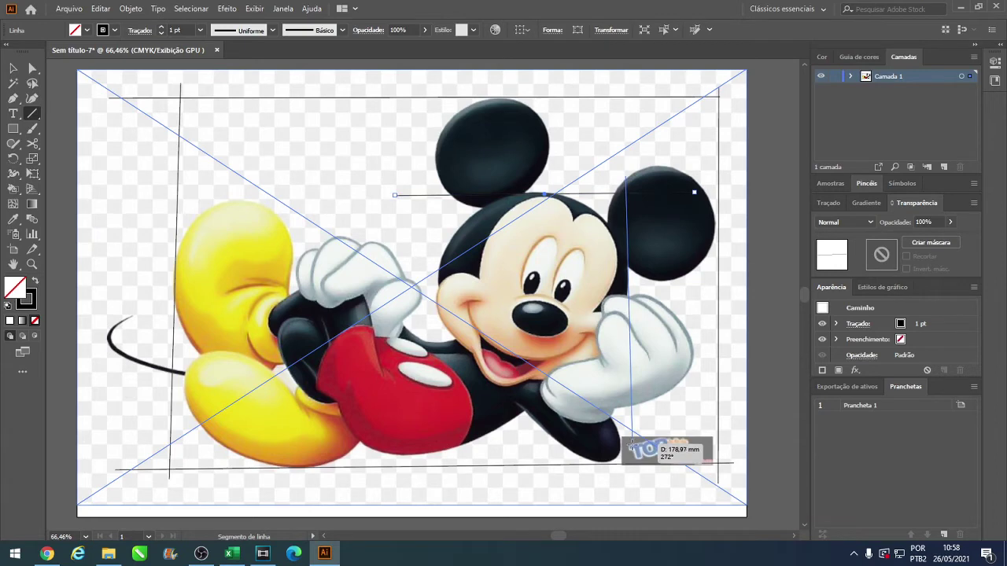
{"action": "left_click_drag", "start_coordinate": [434, 183], "coordinate": [441, 423]}
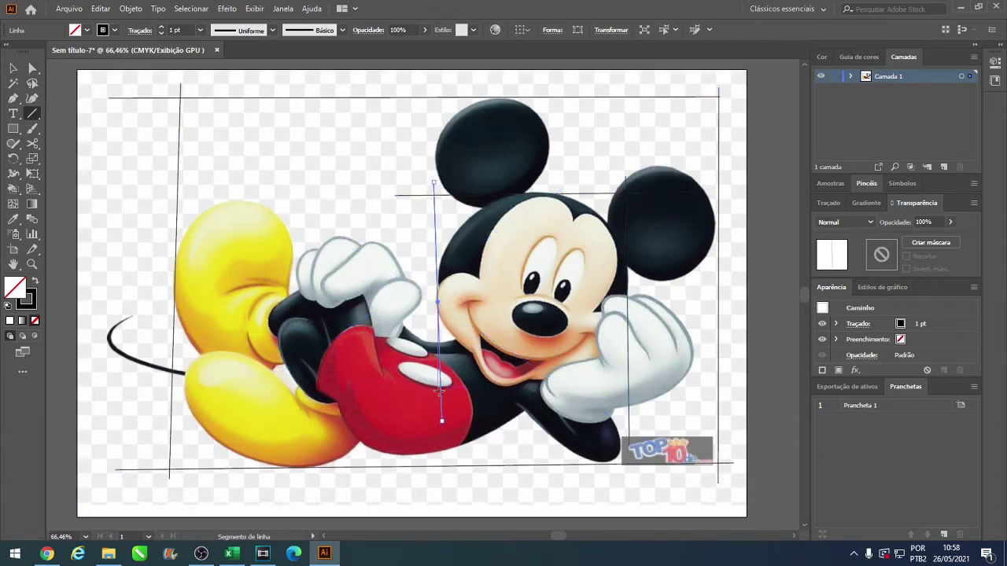
{"action": "left_click_drag", "start_coordinate": [413, 388], "coordinate": [696, 388]}
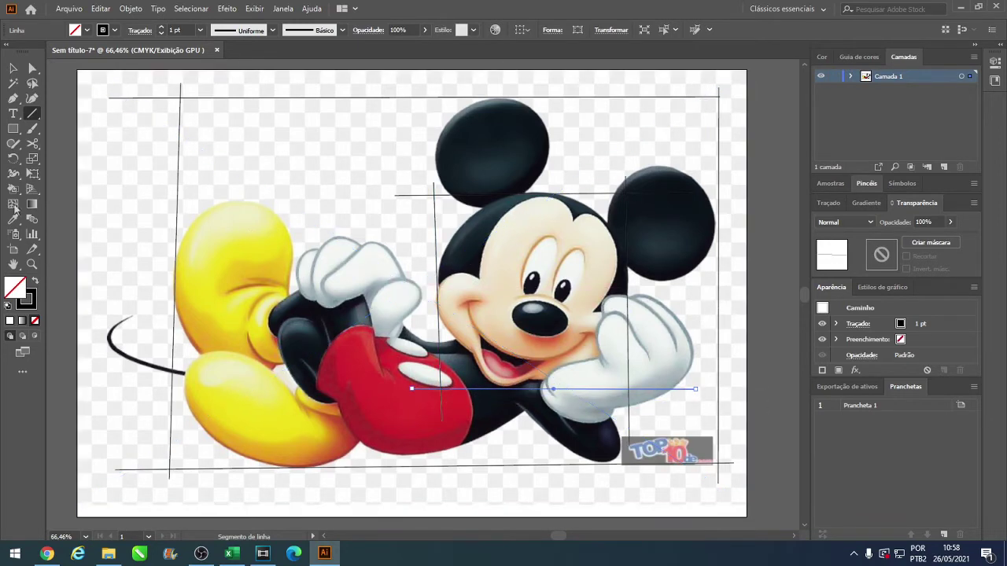
- With the Paintbrush, trace a circle for the head and ovals for both ears, marking where the ears touch the outer frame
{"action": "left_click", "coordinate": [34, 128]}
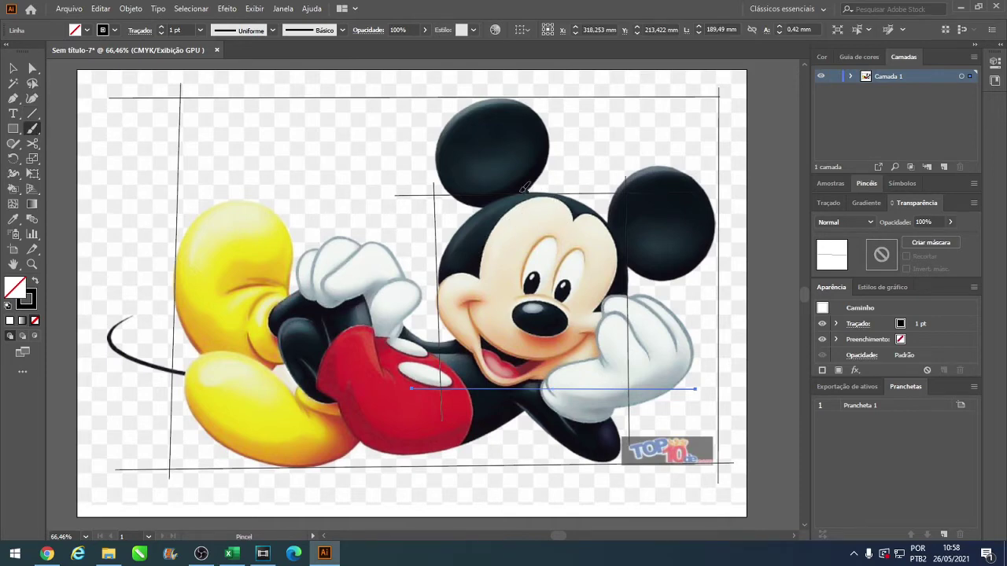
{"action": "mouse_move", "coordinate": [458, 230]}
{"action": "left_mouse_down"}
{"action": "mouse_move", "coordinate": [439, 264]}
{"action": "mouse_move", "coordinate": [462, 334]}
{"action": "mouse_move", "coordinate": [540, 378]}
{"action": "mouse_move", "coordinate": [580, 385]}
{"action": "mouse_move", "coordinate": [613, 366]}
{"action": "mouse_move", "coordinate": [634, 291]}
{"action": "mouse_move", "coordinate": [631, 258]}
{"action": "mouse_move", "coordinate": [612, 228]}
{"action": "mouse_move", "coordinate": [557, 192]}
{"action": "mouse_move", "coordinate": [529, 189]}
{"action": "mouse_move", "coordinate": [474, 217]}
{"action": "left_mouse_up"}
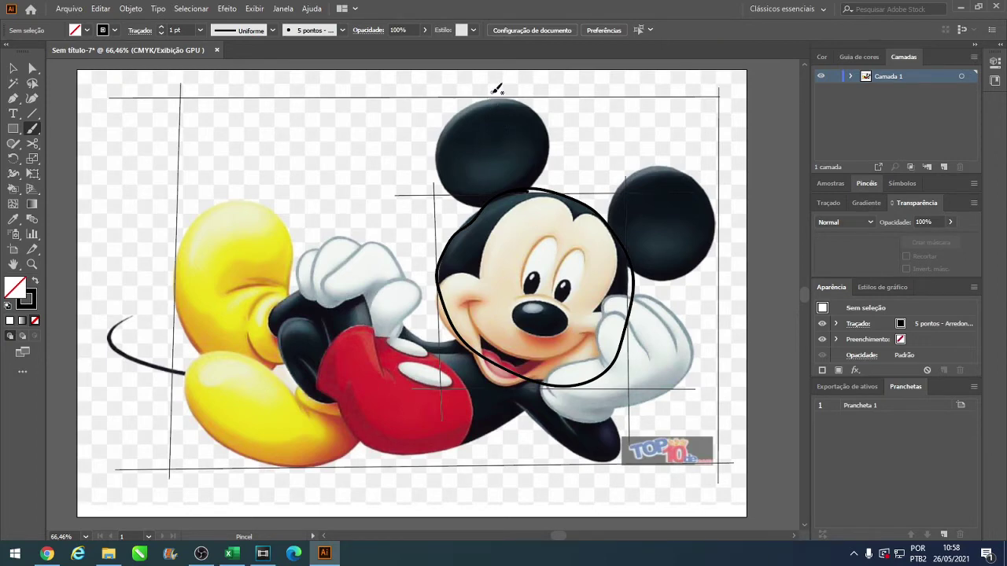
{"action": "mouse_move", "coordinate": [450, 122]}
{"action": "left_mouse_down"}
{"action": "mouse_move", "coordinate": [435, 156]}
{"action": "mouse_move", "coordinate": [455, 186]}
{"action": "mouse_move", "coordinate": [544, 168]}
{"action": "left_mouse_up"}
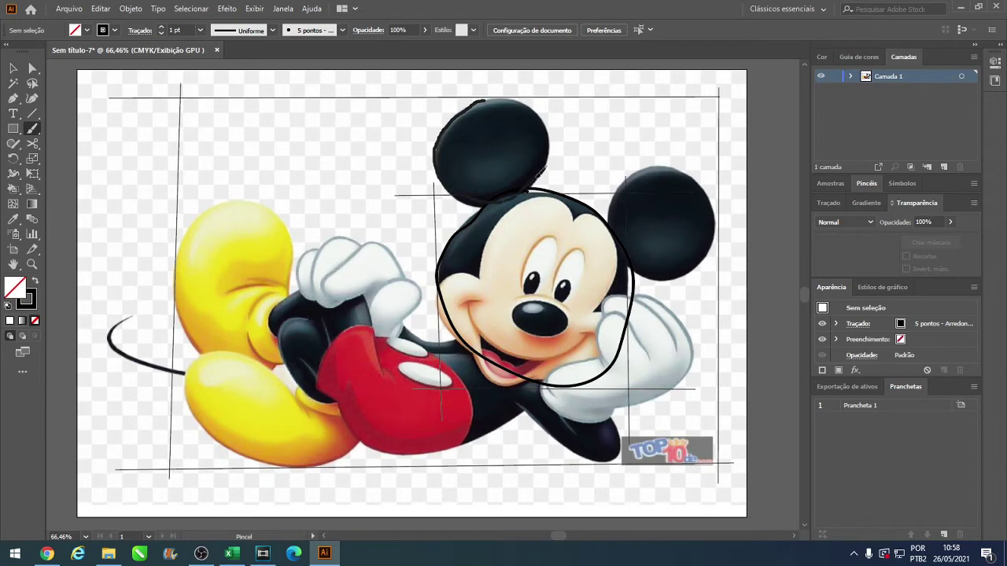
{"action": "mouse_move", "coordinate": [552, 124]}
{"action": "left_mouse_down"}
{"action": "mouse_move", "coordinate": [534, 106]}
{"action": "mouse_move", "coordinate": [476, 100]}
{"action": "left_mouse_up"}
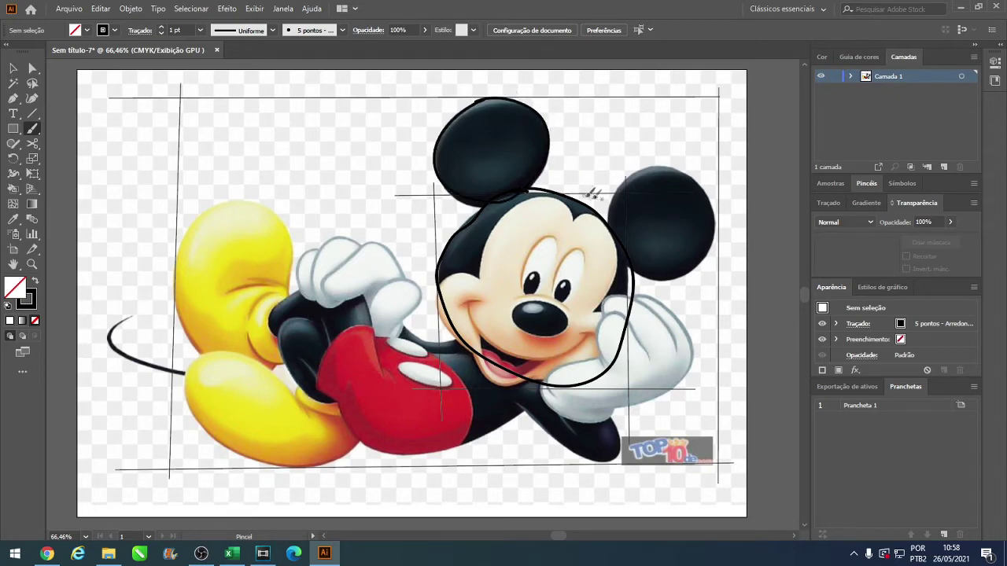
{"action": "mouse_move", "coordinate": [616, 221]}
{"action": "left_mouse_down"}
{"action": "mouse_move", "coordinate": [627, 262]}
{"action": "mouse_move", "coordinate": [679, 273]}
{"action": "mouse_move", "coordinate": [716, 236]}
{"action": "mouse_move", "coordinate": [717, 209]}
{"action": "mouse_move", "coordinate": [682, 172]}
{"action": "mouse_move", "coordinate": [657, 167]}
{"action": "mouse_move", "coordinate": [622, 186]}
{"action": "mouse_move", "coordinate": [598, 232]}
{"action": "left_mouse_up"}
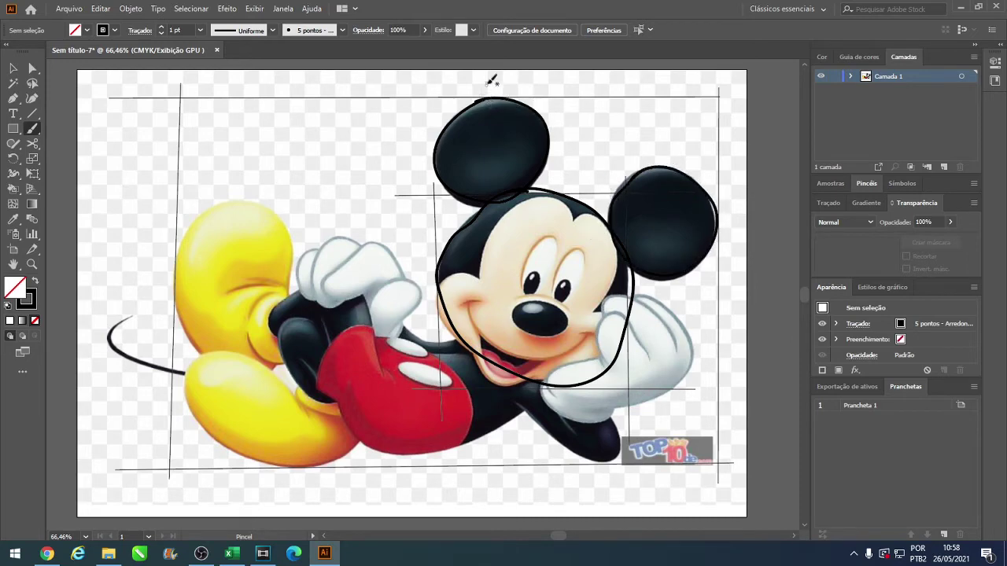
{"action": "left_click_drag", "start_coordinate": [496, 102], "coordinate": [497, 93]}
- Brush a slanted centre line and a curved cross line over the face, and outline both eyes with their pupils
{"action": "left_click_drag", "start_coordinate": [586, 192], "coordinate": [526, 394]}
{"action": "mouse_move", "coordinate": [451, 294]}
{"action": "left_mouse_down"}
{"action": "mouse_move", "coordinate": [535, 293]}
{"action": "mouse_move", "coordinate": [621, 334]}
{"action": "mouse_move", "coordinate": [631, 359]}
{"action": "left_mouse_up"}
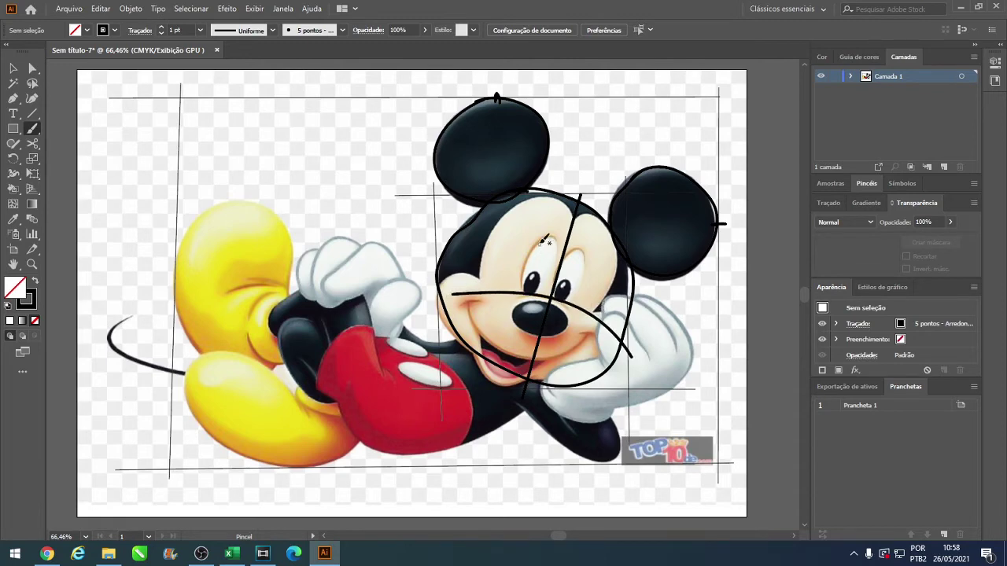
{"action": "mouse_move", "coordinate": [553, 236]}
{"action": "left_mouse_down"}
{"action": "mouse_move", "coordinate": [529, 270]}
{"action": "mouse_move", "coordinate": [538, 293]}
{"action": "mouse_move", "coordinate": [553, 285]}
{"action": "mouse_move", "coordinate": [555, 240]}
{"action": "mouse_move", "coordinate": [581, 245]}
{"action": "mouse_move", "coordinate": [563, 289]}
{"action": "mouse_move", "coordinate": [575, 300]}
{"action": "mouse_move", "coordinate": [574, 242]}
{"action": "left_mouse_up"}
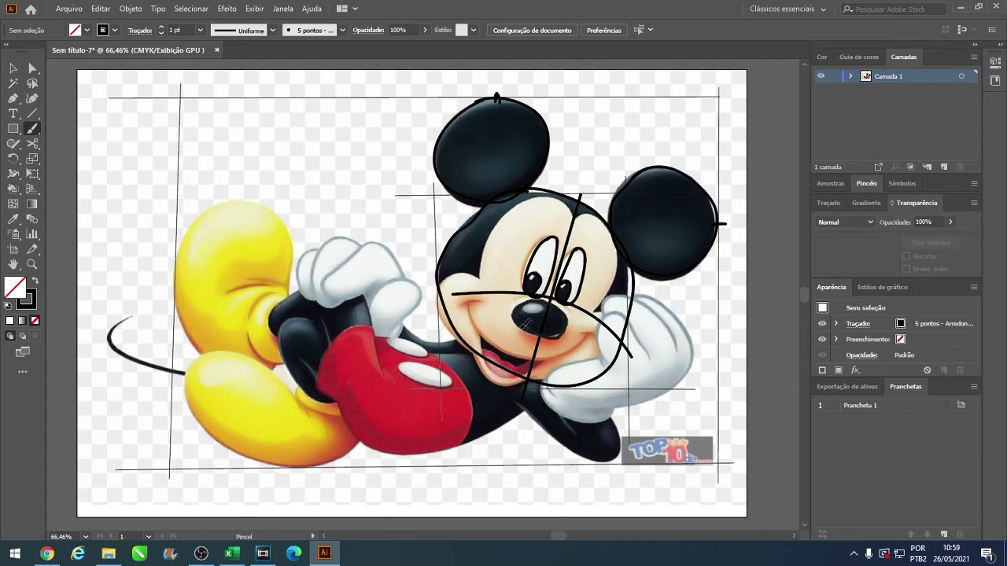
- Trace the nose, smile, open mouth and chin, and the contour of the light face area up to the forehead
{"action": "mouse_move", "coordinate": [472, 298]}
{"action": "left_mouse_down"}
{"action": "mouse_move", "coordinate": [476, 326]}
{"action": "mouse_move", "coordinate": [520, 355]}
{"action": "mouse_move", "coordinate": [598, 330]}
{"action": "left_mouse_up"}
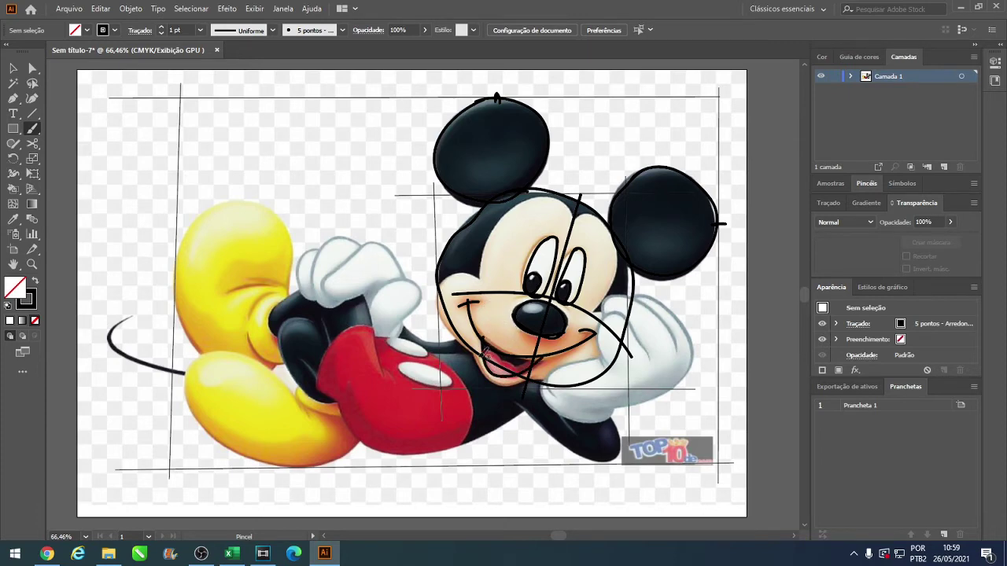
{"action": "mouse_move", "coordinate": [477, 347]}
{"action": "left_mouse_down"}
{"action": "mouse_move", "coordinate": [495, 378]}
{"action": "mouse_move", "coordinate": [543, 376]}
{"action": "left_mouse_up"}
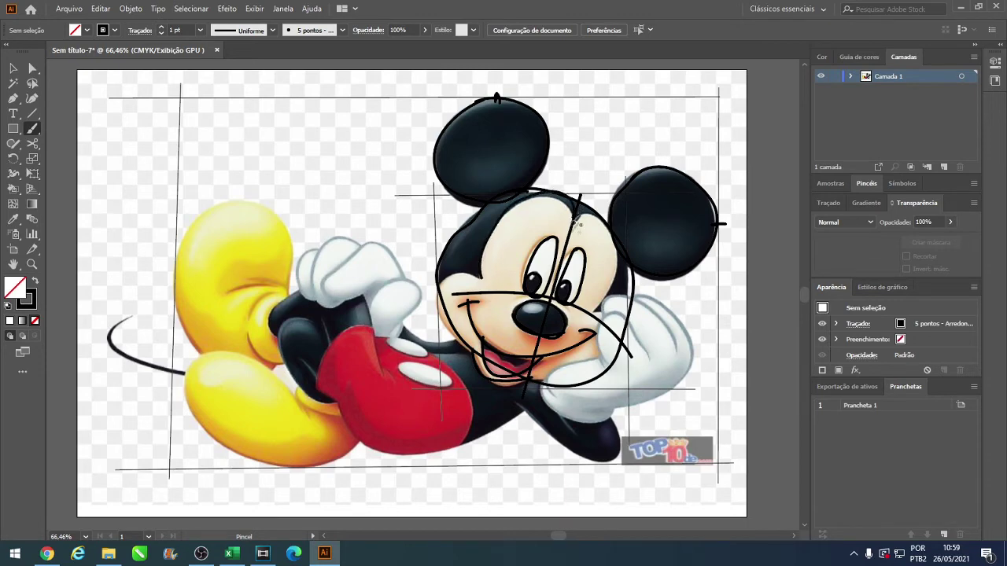
{"action": "mouse_move", "coordinate": [579, 220]}
{"action": "left_mouse_down"}
{"action": "mouse_move", "coordinate": [615, 223]}
{"action": "mouse_move", "coordinate": [622, 245]}
{"action": "mouse_move", "coordinate": [602, 313]}
{"action": "left_mouse_up"}
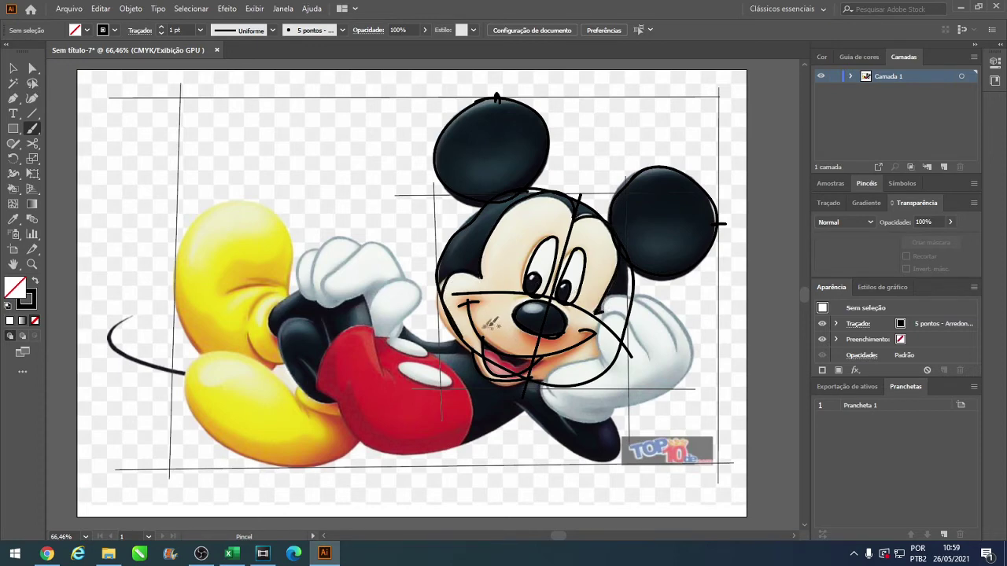
- Block in the torso with brush strokes for its hip end, upper edge, lower edge and curved centre line
{"action": "left_click_drag", "start_coordinate": [324, 338], "coordinate": [339, 439]}
{"action": "left_click_drag", "start_coordinate": [327, 333], "coordinate": [475, 337]}
{"action": "left_click_drag", "start_coordinate": [338, 443], "coordinate": [522, 436]}
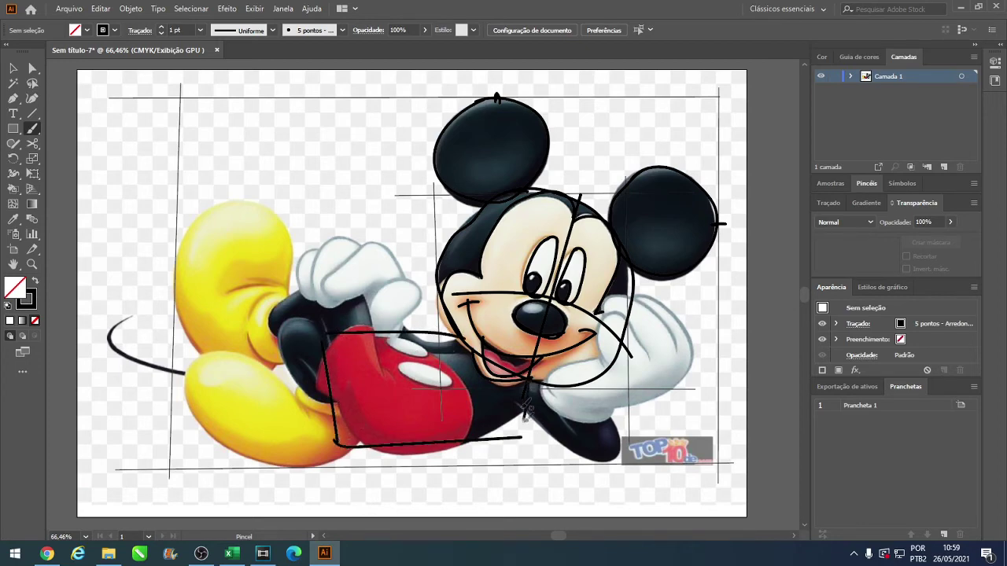
{"action": "left_click_drag", "start_coordinate": [329, 384], "coordinate": [507, 378]}
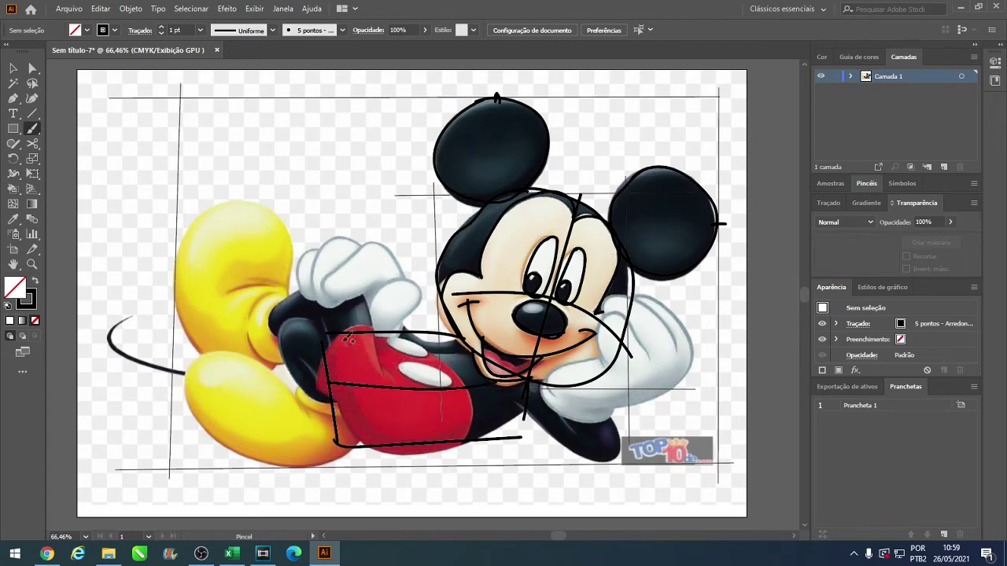
- Brush guide lines for both bent legs and outline the two yellow shoes as rounded ovals
{"action": "left_click_drag", "start_coordinate": [342, 299], "coordinate": [368, 382]}
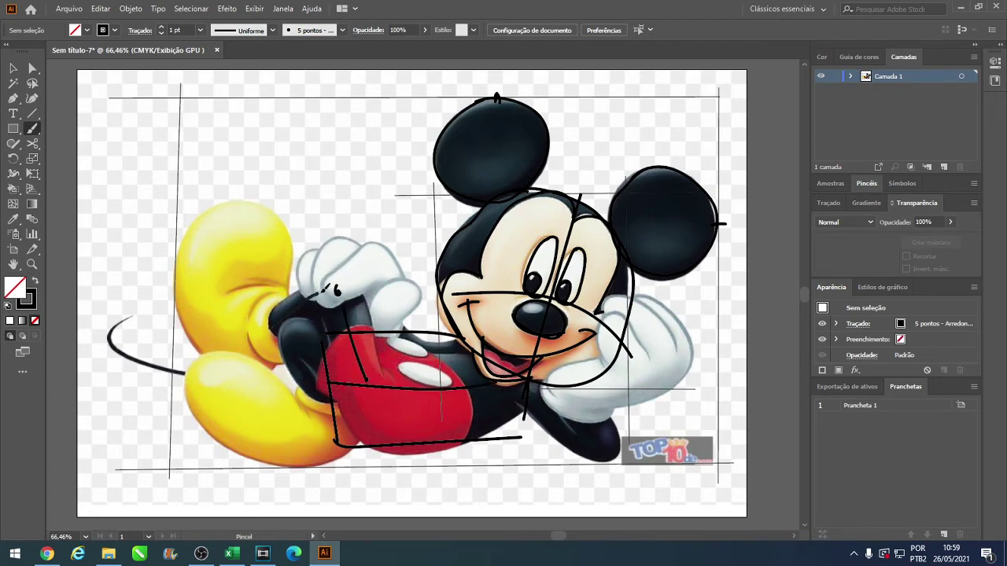
{"action": "left_click_drag", "start_coordinate": [338, 291], "coordinate": [275, 324]}
{"action": "mouse_move", "coordinate": [239, 369]}
{"action": "left_mouse_down"}
{"action": "mouse_move", "coordinate": [264, 366]}
{"action": "mouse_move", "coordinate": [289, 287]}
{"action": "mouse_move", "coordinate": [285, 220]}
{"action": "mouse_move", "coordinate": [232, 191]}
{"action": "mouse_move", "coordinate": [177, 259]}
{"action": "mouse_move", "coordinate": [187, 319]}
{"action": "mouse_move", "coordinate": [229, 380]}
{"action": "mouse_move", "coordinate": [278, 321]}
{"action": "left_mouse_up"}
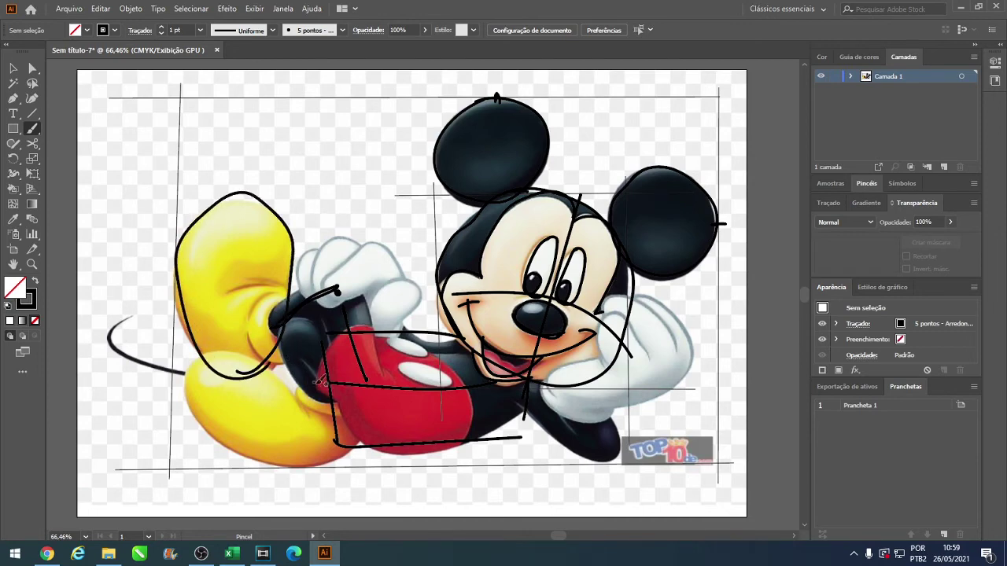
{"action": "mouse_move", "coordinate": [321, 351]}
{"action": "left_mouse_down"}
{"action": "mouse_move", "coordinate": [359, 393]}
{"action": "mouse_move", "coordinate": [311, 371]}
{"action": "mouse_move", "coordinate": [335, 419]}
{"action": "left_mouse_up"}
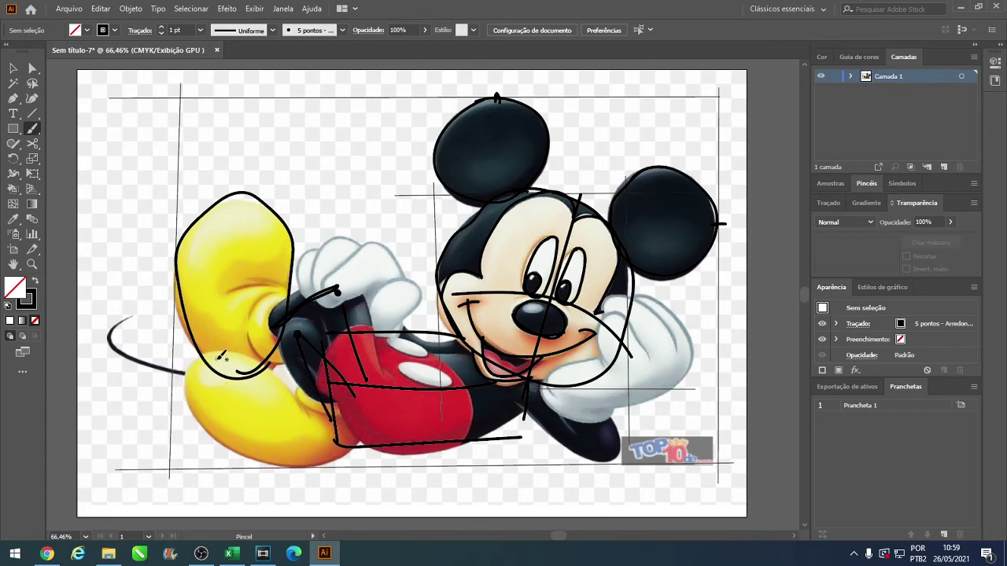
{"action": "mouse_move", "coordinate": [192, 363]}
{"action": "left_mouse_down"}
{"action": "mouse_move", "coordinate": [189, 399]}
{"action": "mouse_move", "coordinate": [233, 458]}
{"action": "mouse_move", "coordinate": [273, 473]}
{"action": "mouse_move", "coordinate": [305, 471]}
{"action": "mouse_move", "coordinate": [336, 453]}
{"action": "mouse_move", "coordinate": [345, 424]}
{"action": "mouse_move", "coordinate": [323, 382]}
{"action": "mouse_move", "coordinate": [288, 358]}
{"action": "mouse_move", "coordinate": [214, 346]}
{"action": "mouse_move", "coordinate": [189, 379]}
{"action": "left_mouse_up"}
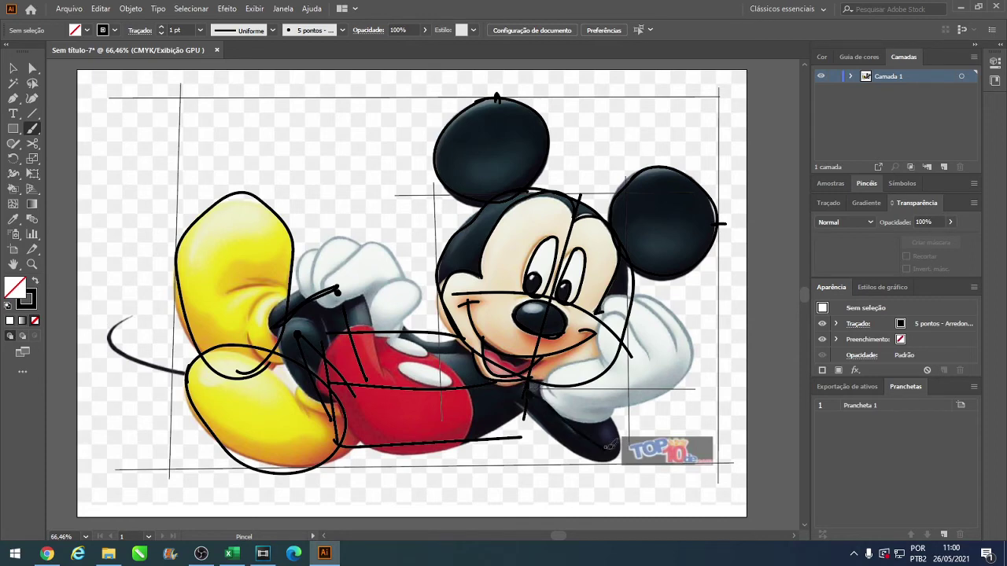
- Brush guide lines for the arm supporting the head and outline both gloved hands as ovals
{"action": "left_click_drag", "start_coordinate": [582, 393], "coordinate": [605, 453]}
{"action": "mouse_move", "coordinate": [551, 382]}
{"action": "left_mouse_down"}
{"action": "mouse_move", "coordinate": [647, 413]}
{"action": "mouse_move", "coordinate": [688, 327]}
{"action": "mouse_move", "coordinate": [621, 295]}
{"action": "mouse_move", "coordinate": [568, 355]}
{"action": "mouse_move", "coordinate": [560, 393]}
{"action": "left_mouse_up"}
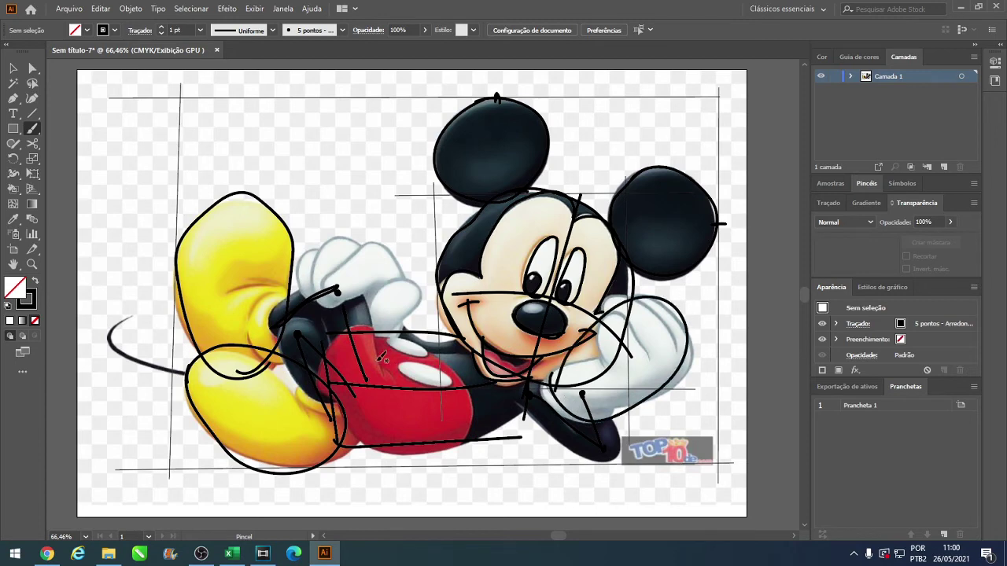
{"action": "mouse_move", "coordinate": [302, 262]}
{"action": "left_mouse_down"}
{"action": "mouse_move", "coordinate": [314, 291]}
{"action": "mouse_move", "coordinate": [348, 320]}
{"action": "mouse_move", "coordinate": [381, 329]}
{"action": "mouse_move", "coordinate": [408, 317]}
{"action": "mouse_move", "coordinate": [418, 286]}
{"action": "mouse_move", "coordinate": [395, 244]}
{"action": "mouse_move", "coordinate": [351, 232]}
{"action": "mouse_move", "coordinate": [303, 250]}
{"action": "left_mouse_up"}
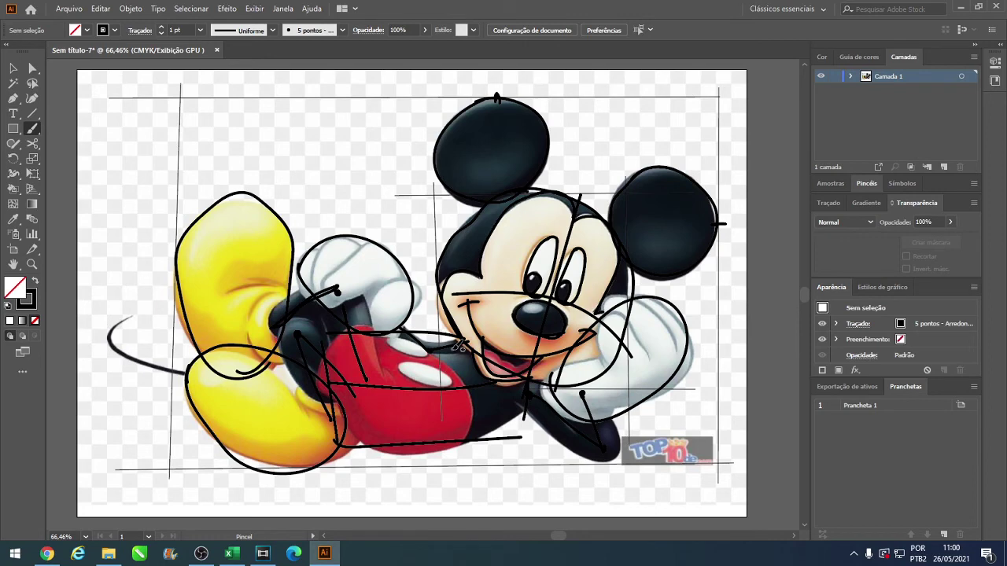
- Trace the outline of the red shorts and their two white oval buttons
{"action": "left_click_drag", "start_coordinate": [461, 346], "coordinate": [444, 349]}
{"action": "mouse_move", "coordinate": [371, 440]}
{"action": "left_mouse_down"}
{"action": "mouse_move", "coordinate": [437, 450]}
{"action": "mouse_move", "coordinate": [476, 439]}
{"action": "left_mouse_up"}
{"action": "mouse_move", "coordinate": [437, 352]}
{"action": "left_mouse_down"}
{"action": "mouse_move", "coordinate": [460, 381]}
{"action": "mouse_move", "coordinate": [468, 421]}
{"action": "mouse_move", "coordinate": [457, 437]}
{"action": "mouse_move", "coordinate": [417, 362]}
{"action": "mouse_move", "coordinate": [403, 369]}
{"action": "mouse_move", "coordinate": [438, 387]}
{"action": "mouse_move", "coordinate": [453, 373]}
{"action": "mouse_move", "coordinate": [404, 357]}
{"action": "mouse_move", "coordinate": [398, 335]}
{"action": "mouse_move", "coordinate": [424, 352]}
{"action": "left_mouse_up"}
- Brush the finger contours inside the hand resting on the knee and the hand supporting the face
{"action": "mouse_move", "coordinate": [349, 303]}
{"action": "left_mouse_down"}
{"action": "mouse_move", "coordinate": [363, 264]}
{"action": "mouse_move", "coordinate": [405, 274]}
{"action": "mouse_move", "coordinate": [409, 303]}
{"action": "mouse_move", "coordinate": [394, 310]}
{"action": "mouse_move", "coordinate": [346, 253]}
{"action": "mouse_move", "coordinate": [327, 292]}
{"action": "mouse_move", "coordinate": [319, 253]}
{"action": "mouse_move", "coordinate": [313, 283]}
{"action": "left_mouse_up"}
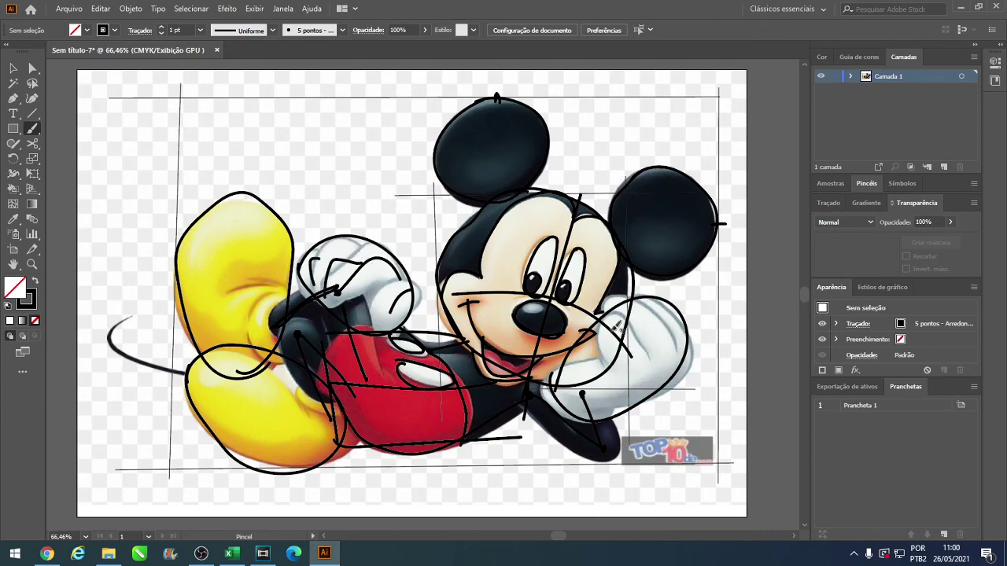
{"action": "mouse_move", "coordinate": [619, 302]}
{"action": "left_mouse_down"}
{"action": "mouse_move", "coordinate": [657, 325]}
{"action": "mouse_move", "coordinate": [673, 382]}
{"action": "left_mouse_up"}
{"action": "mouse_move", "coordinate": [649, 290]}
{"action": "left_mouse_down"}
{"action": "mouse_move", "coordinate": [669, 318]}
{"action": "mouse_move", "coordinate": [678, 372]}
{"action": "left_mouse_up"}
- Brush the openings and creases of the yellow shoes and trace the curved tail
{"action": "mouse_move", "coordinate": [228, 346]}
{"action": "left_mouse_down"}
{"action": "mouse_move", "coordinate": [277, 366]}
{"action": "mouse_move", "coordinate": [314, 417]}
{"action": "left_mouse_up"}
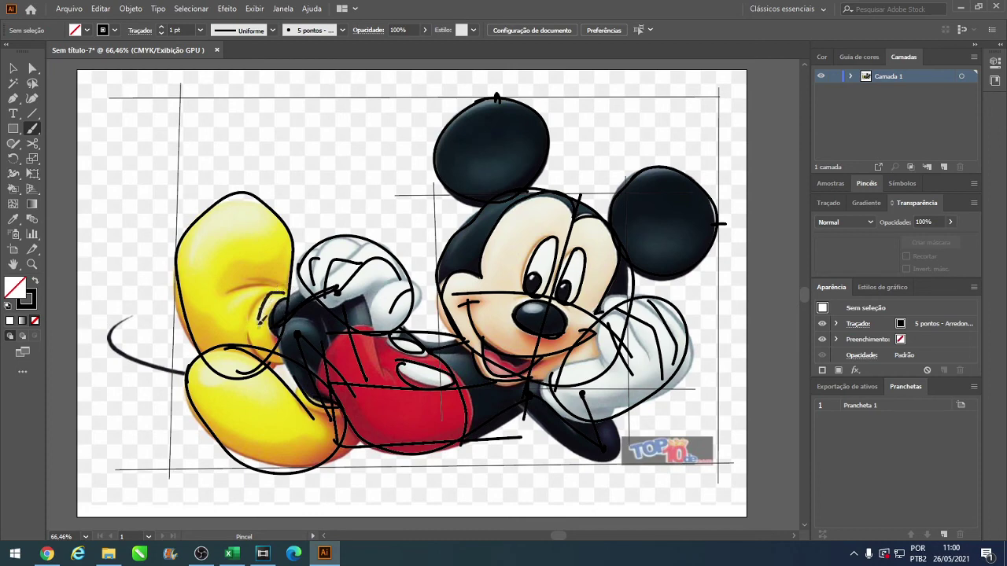
{"action": "left_click_drag", "start_coordinate": [281, 285], "coordinate": [230, 291]}
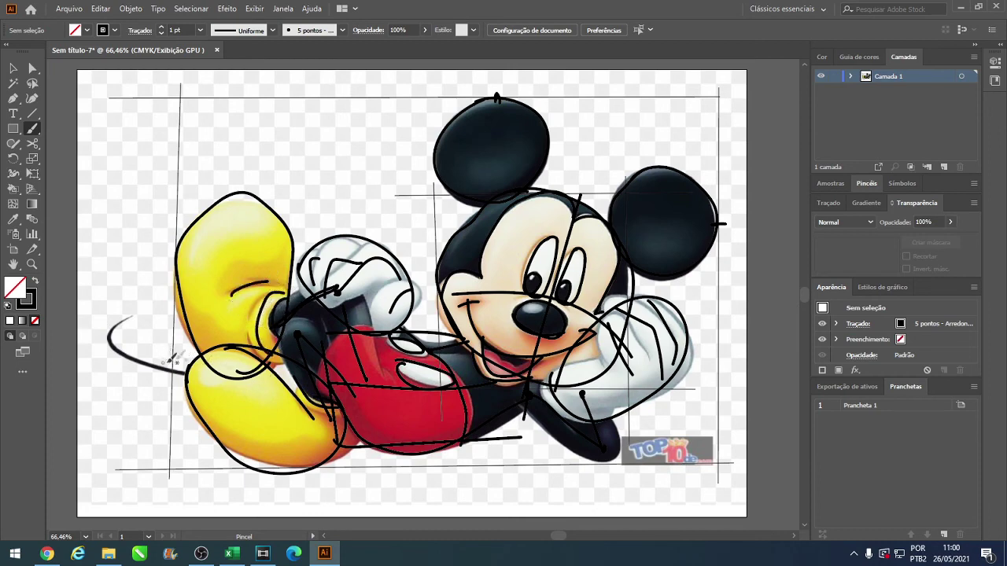
{"action": "mouse_move", "coordinate": [191, 374]}
{"action": "left_mouse_down"}
{"action": "mouse_move", "coordinate": [162, 370]}
{"action": "mouse_move", "coordinate": [114, 338]}
{"action": "mouse_move", "coordinate": [148, 308]}
{"action": "left_mouse_up"}
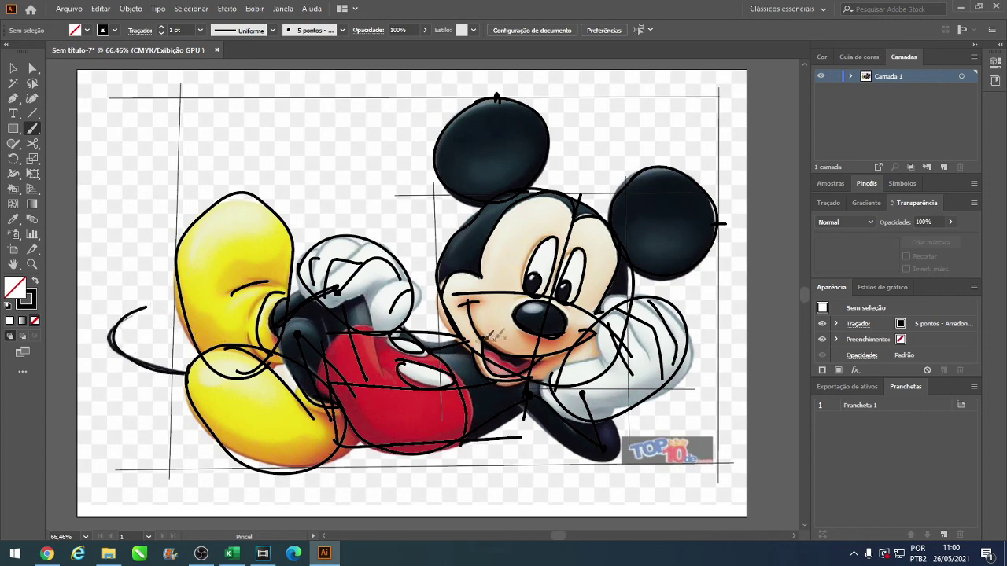